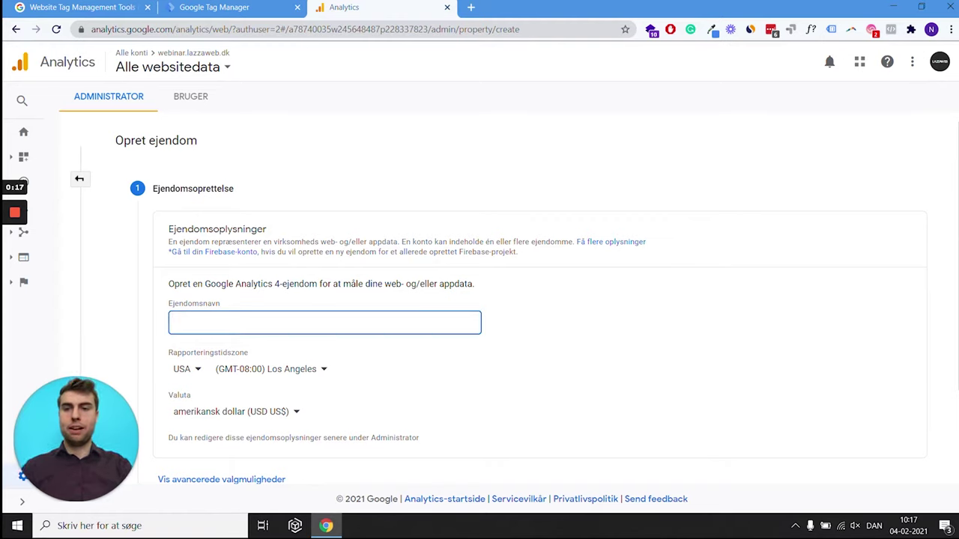
Name the new property Test and set its reporting time zone country to Danmark.
{"action": "type", "text": "Test"}
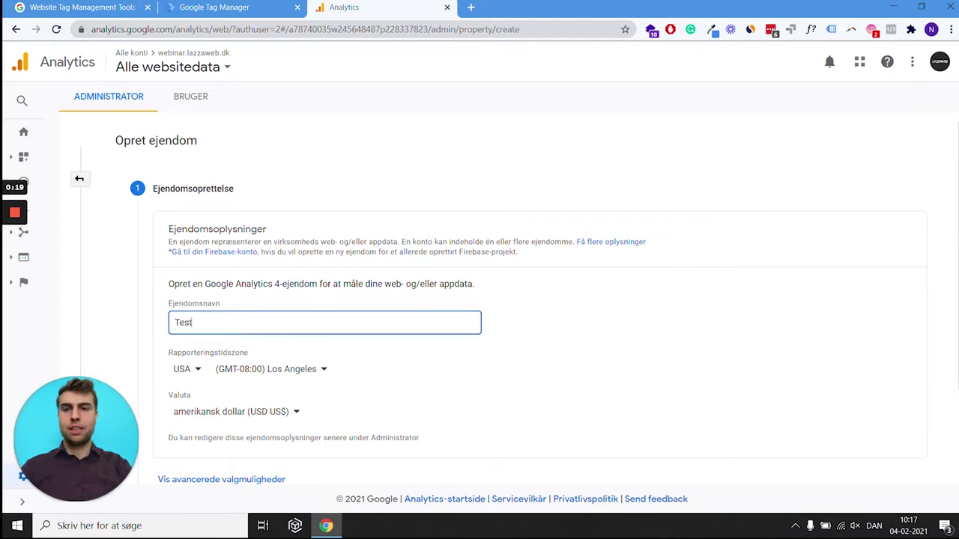
{"action": "left_click", "coordinate": [184, 371]}
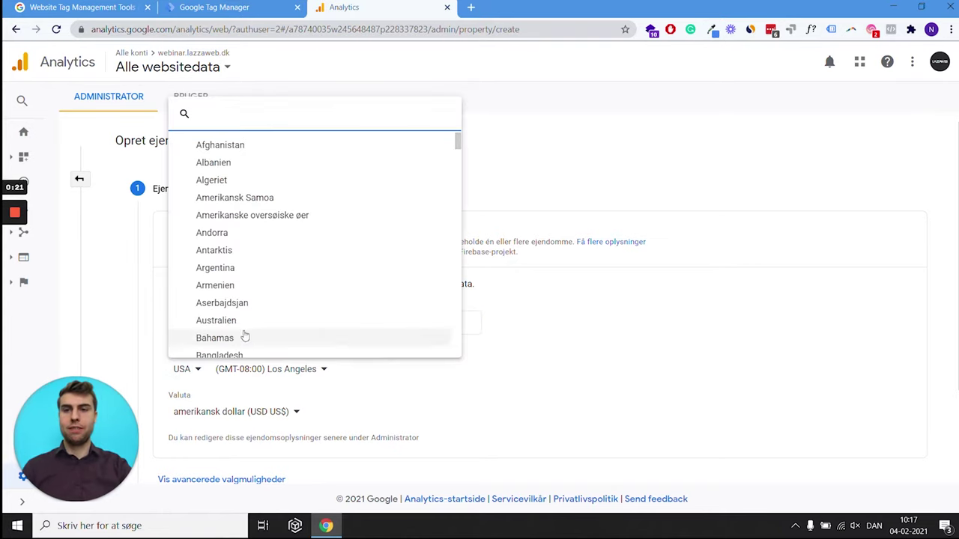
{"action": "type", "text": "denm"}
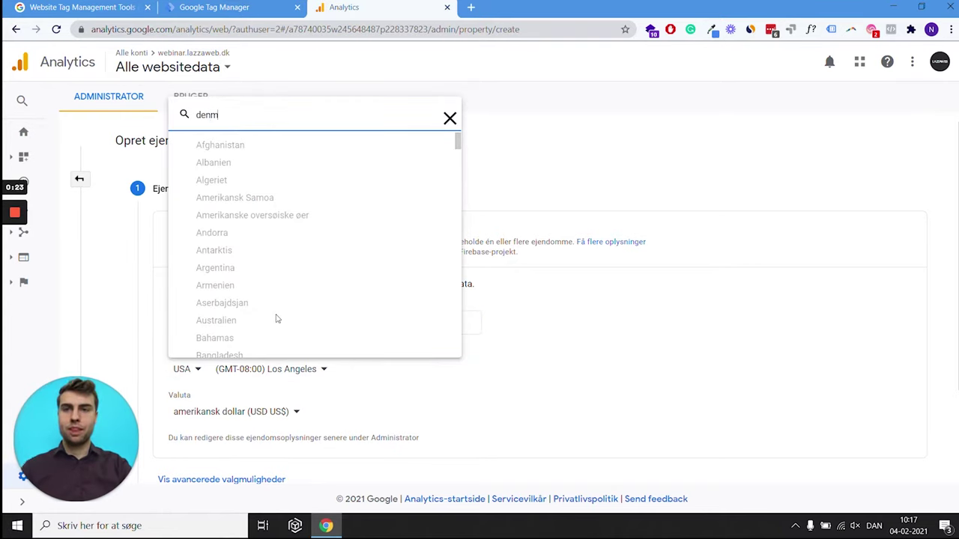
{"action": "key", "text": "BackSpace"}
{"action": "key", "text": "BackSpace"}
{"action": "key", "text": "BackSpace"}
{"action": "type", "text": "anm"}
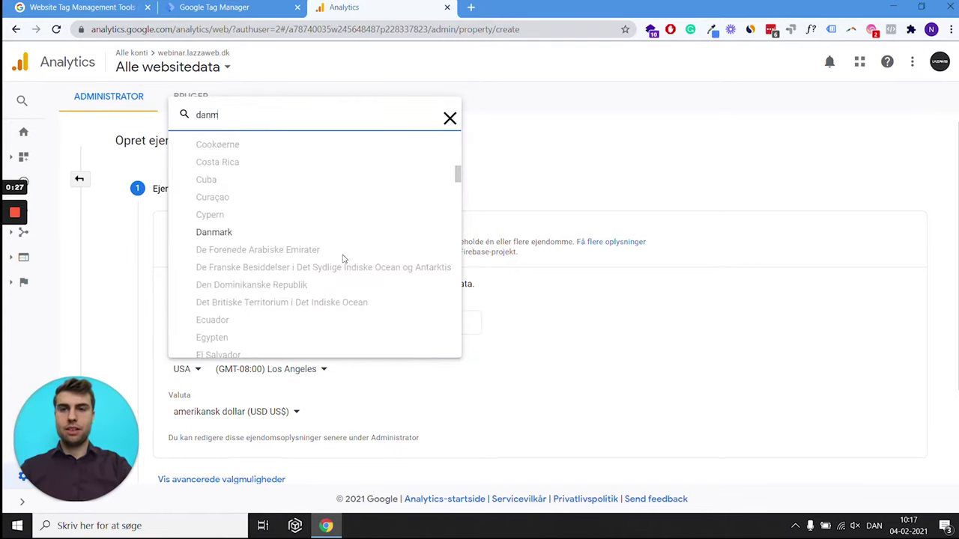
{"action": "left_click", "coordinate": [231, 236]}
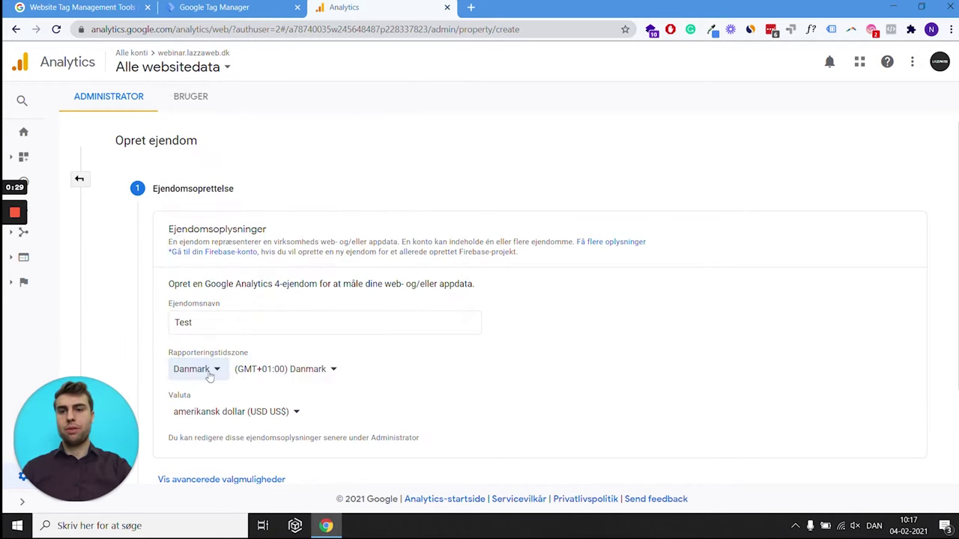
Set the property's currency to dansk krone (DKK kr.) and continue to the business information.
{"action": "left_click", "coordinate": [201, 412]}
{"action": "type", "text": "dkk"}
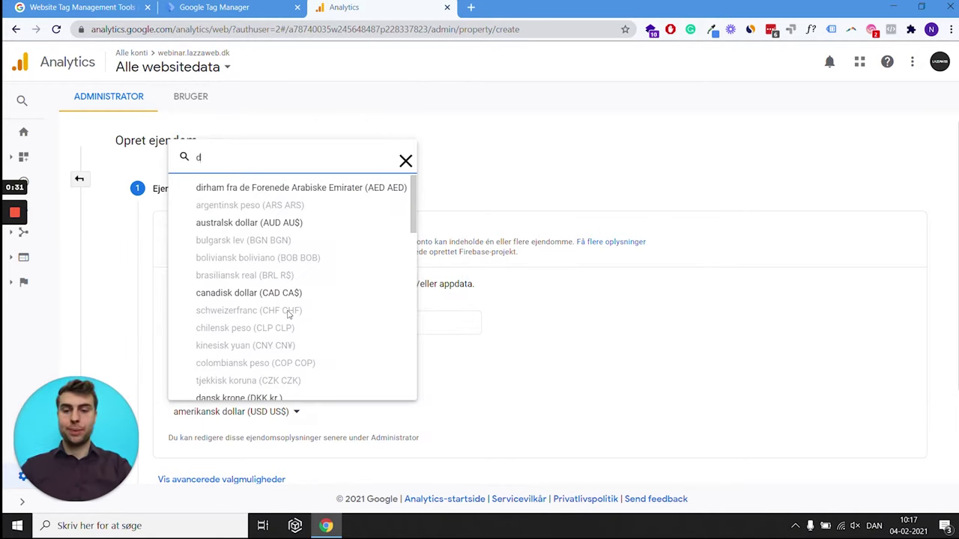
{"action": "left_click", "coordinate": [251, 383]}
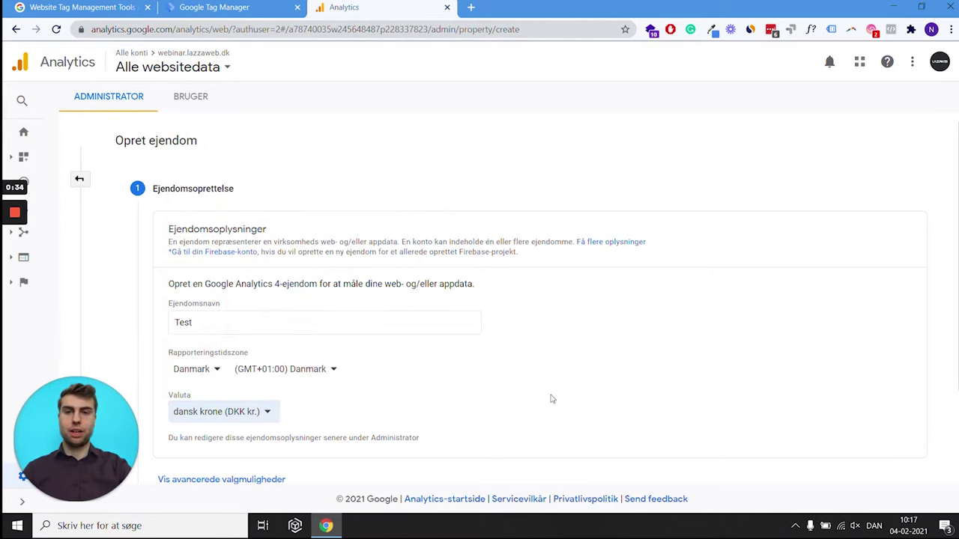
{"action": "scroll", "coordinate": [552, 399], "scroll_direction": "down", "scroll_amount": 2}
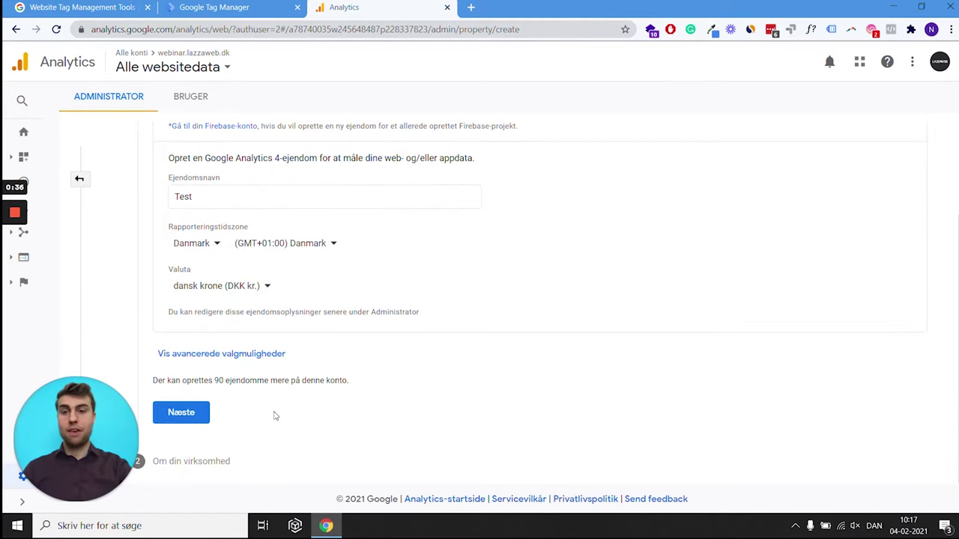
{"action": "left_click", "coordinate": [196, 413]}
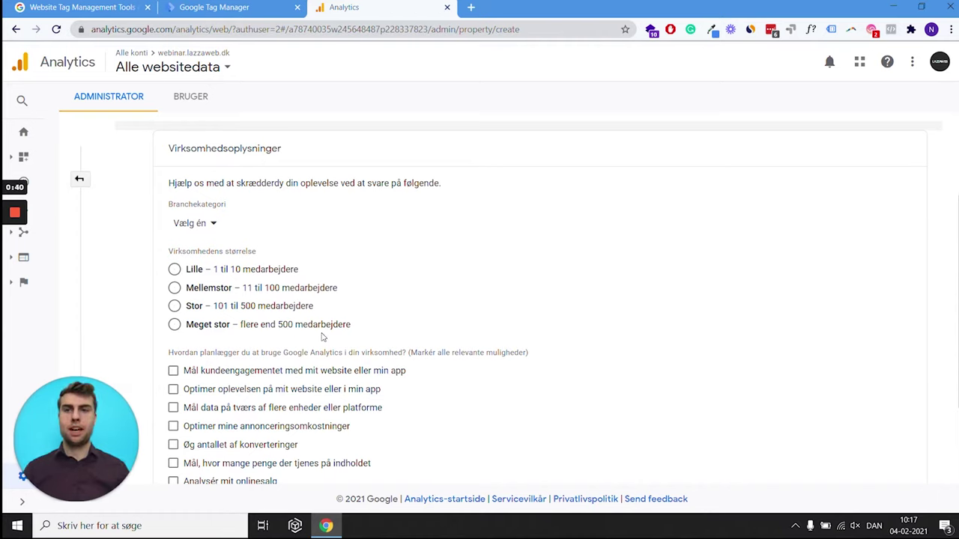
Set the industry category to Erhverv og industri and the company size to Mellemstor – 11 til 100 medarbejdere.
{"action": "left_click", "coordinate": [202, 233]}
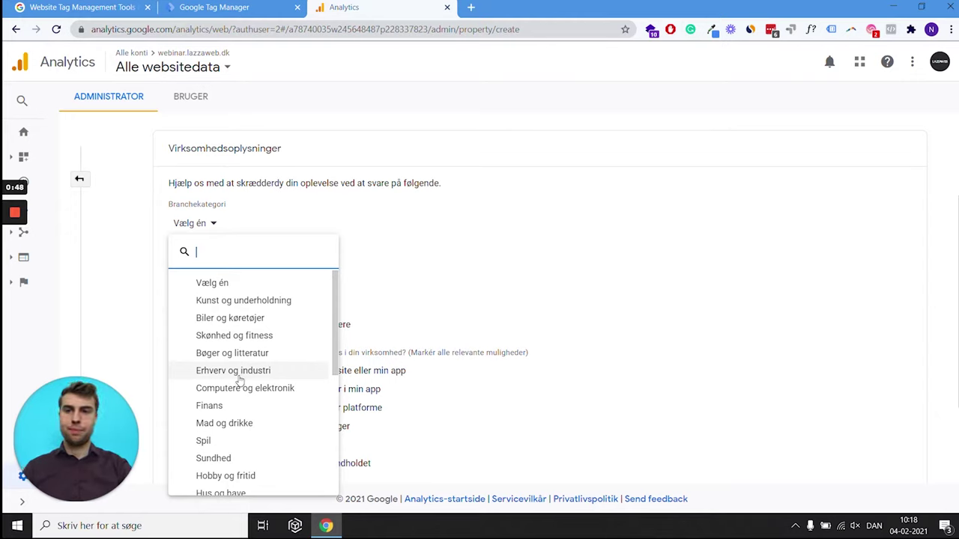
{"action": "left_click", "coordinate": [237, 370]}
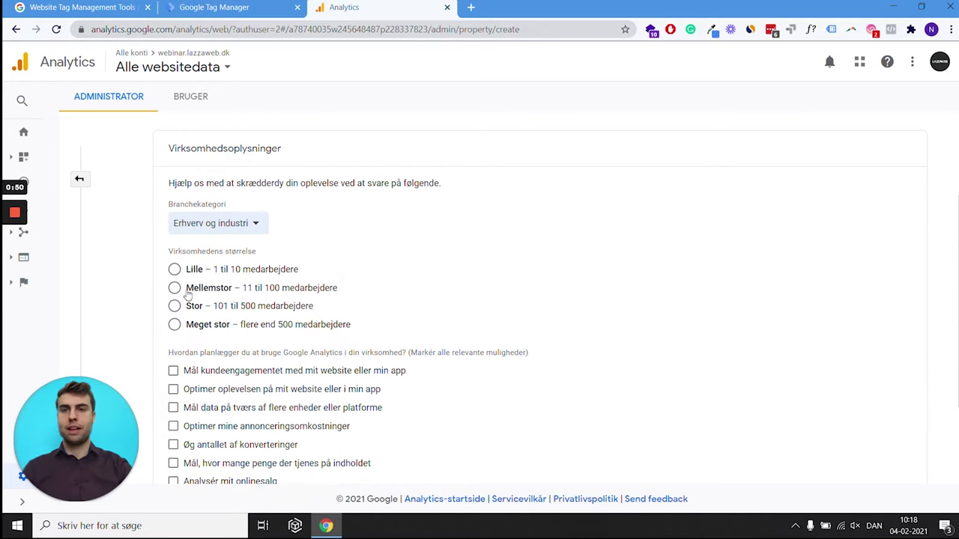
{"action": "left_click", "coordinate": [181, 290]}
{"action": "scroll", "coordinate": [375, 322], "scroll_direction": "down", "scroll_amount": 2}
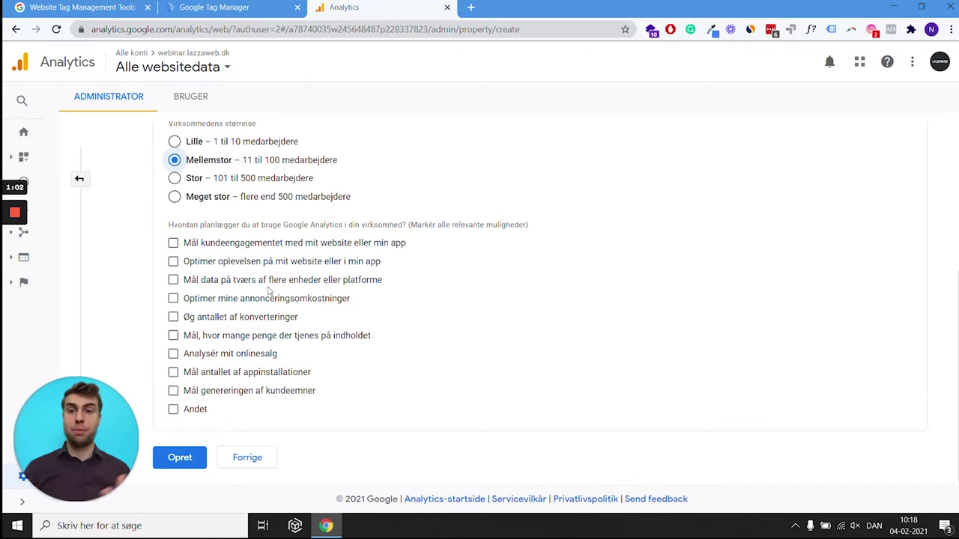
Choose only "Mål, hvor mange penge der tjenes på indholdet" as the intended use and create the property.
{"action": "left_click", "coordinate": [173, 409]}
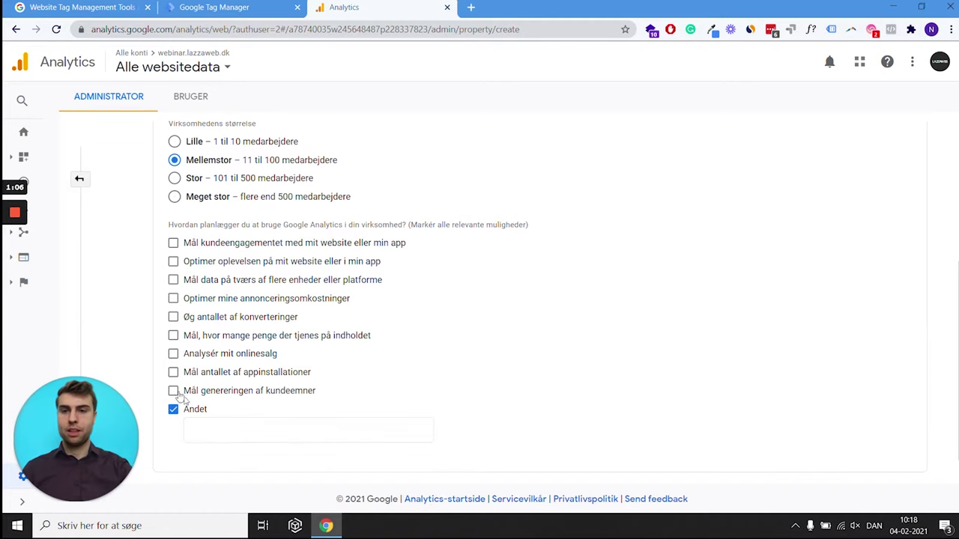
{"action": "left_click", "coordinate": [173, 335]}
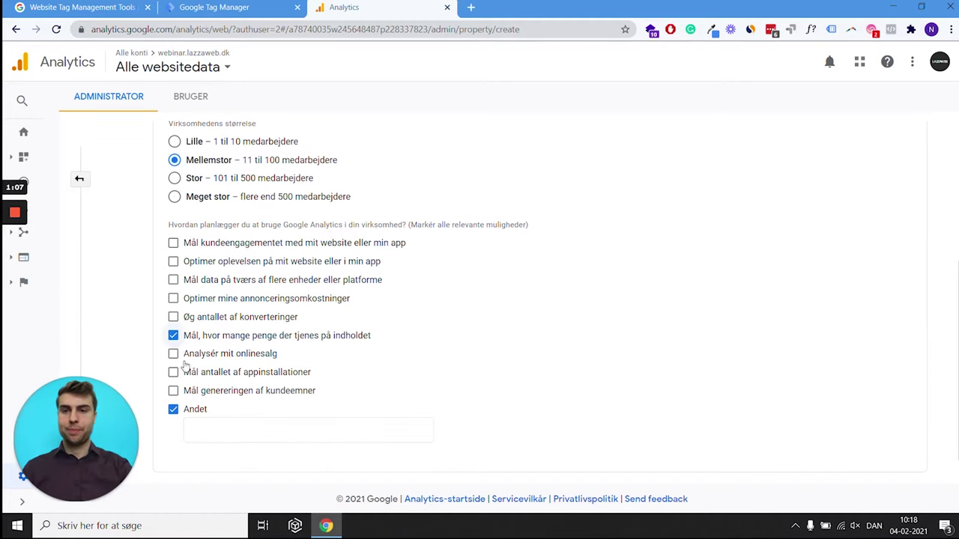
{"action": "left_click", "coordinate": [174, 409]}
{"action": "left_click", "coordinate": [171, 458]}
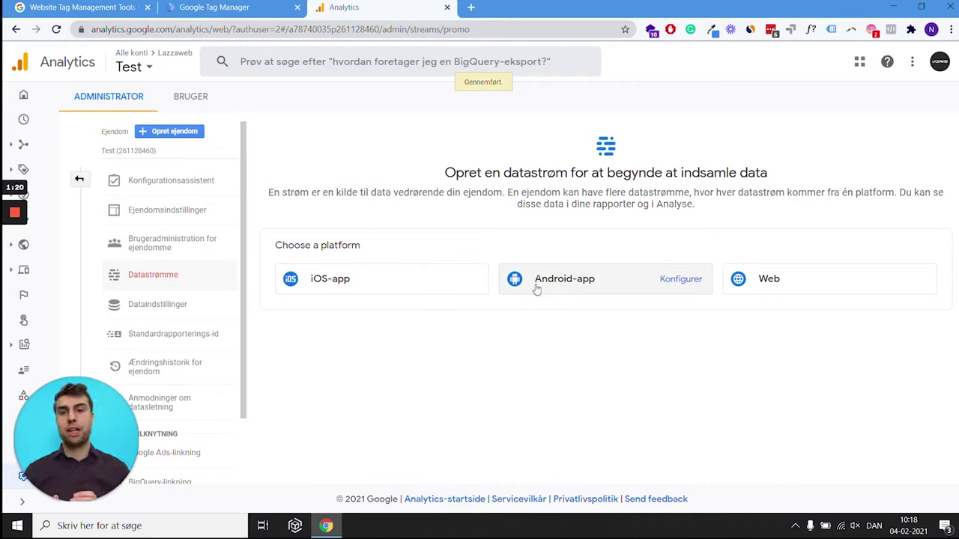
{"action": "left_click", "coordinate": [763, 288]}
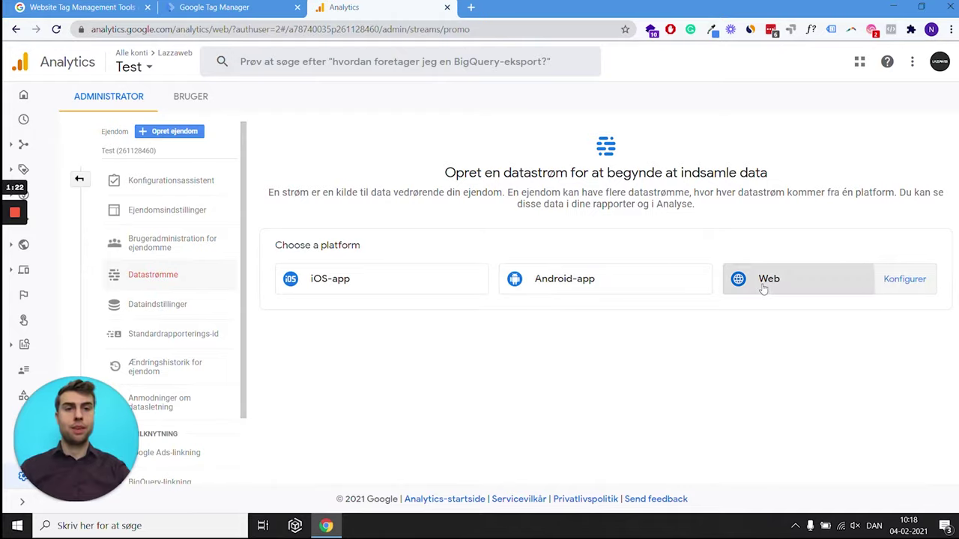
{"action": "type", "text": "lazzaweb.dk"}
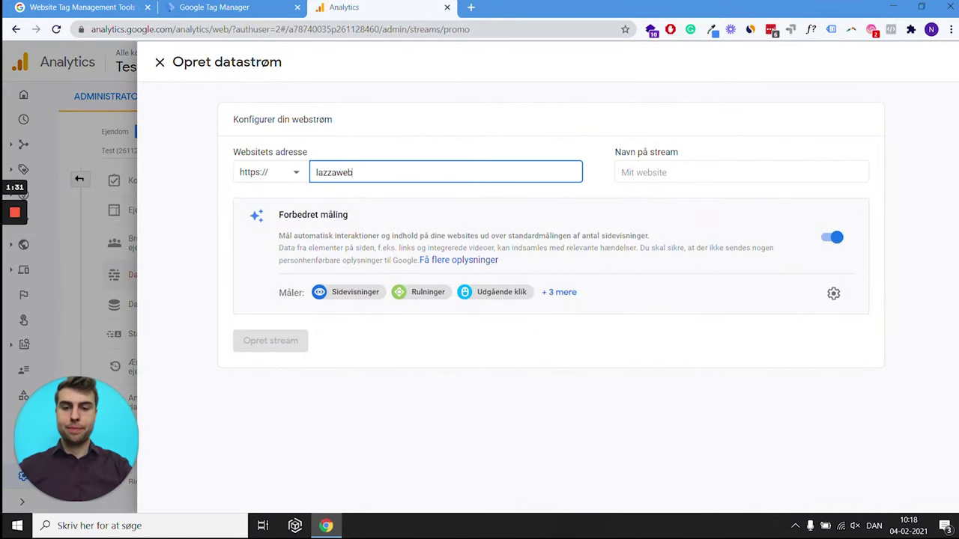
{"action": "key", "text": "Tab"}
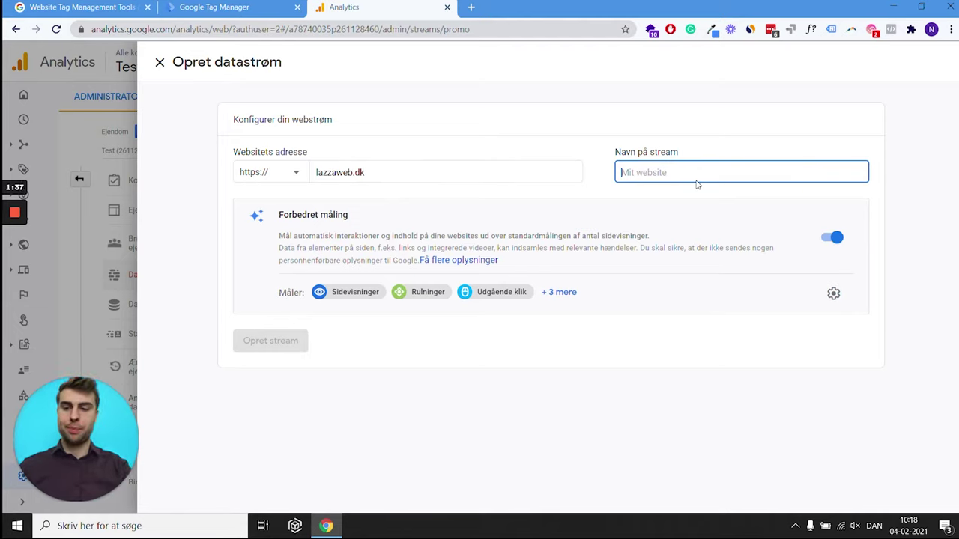
{"action": "key", "text": "Caps_Lock"}
{"action": "type", "text": "LAZZAWEB"}
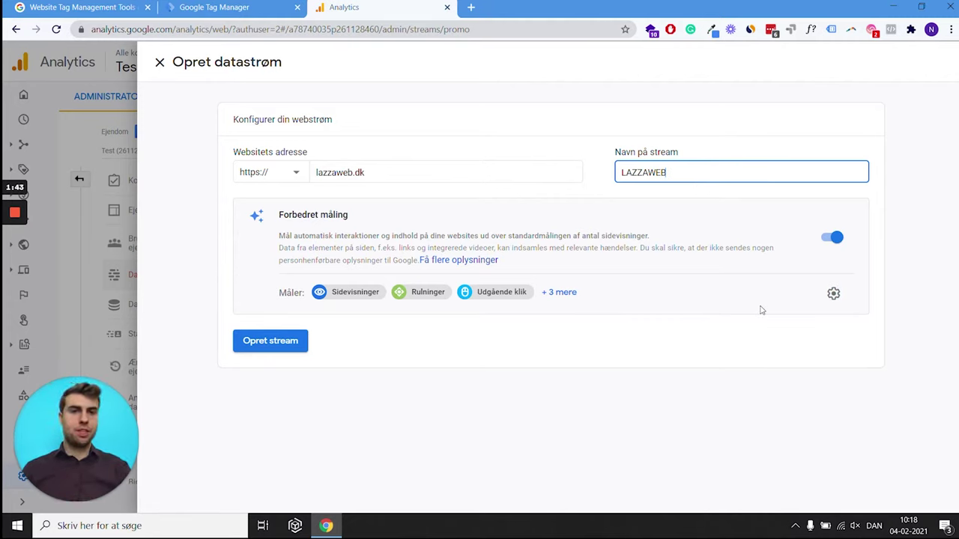
Review and save the enhanced measurement settings with all events enabled, and create the web stream.
{"action": "left_click", "coordinate": [833, 295]}
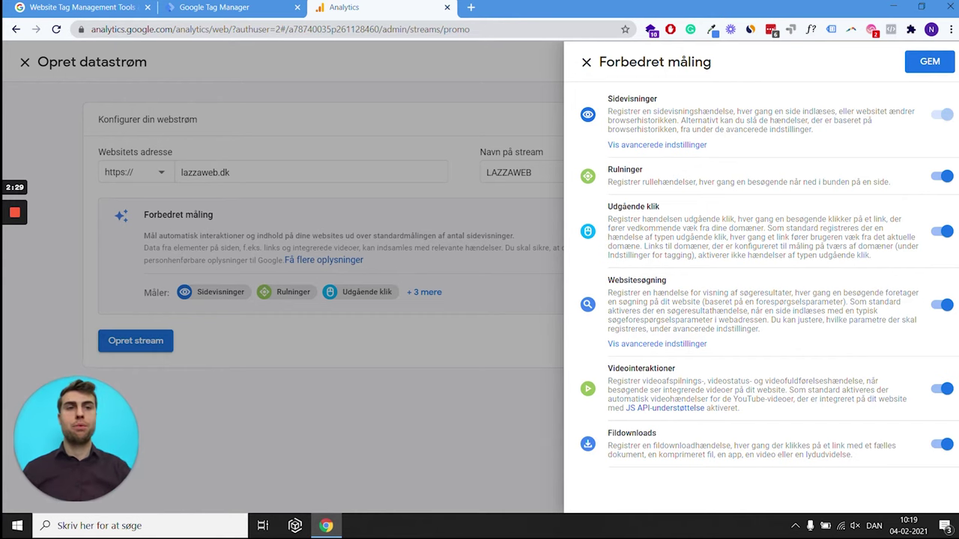
{"action": "left_click", "coordinate": [931, 65]}
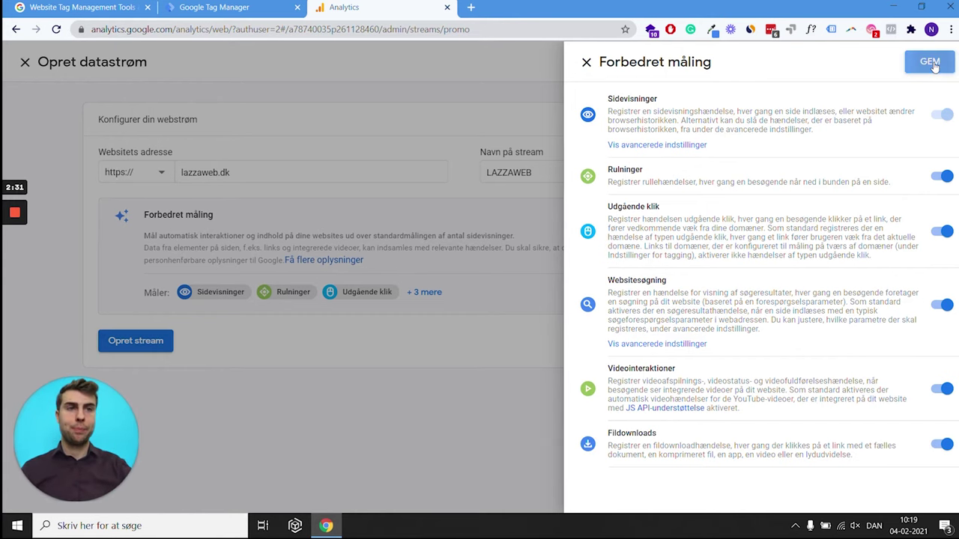
{"action": "left_click", "coordinate": [281, 340]}
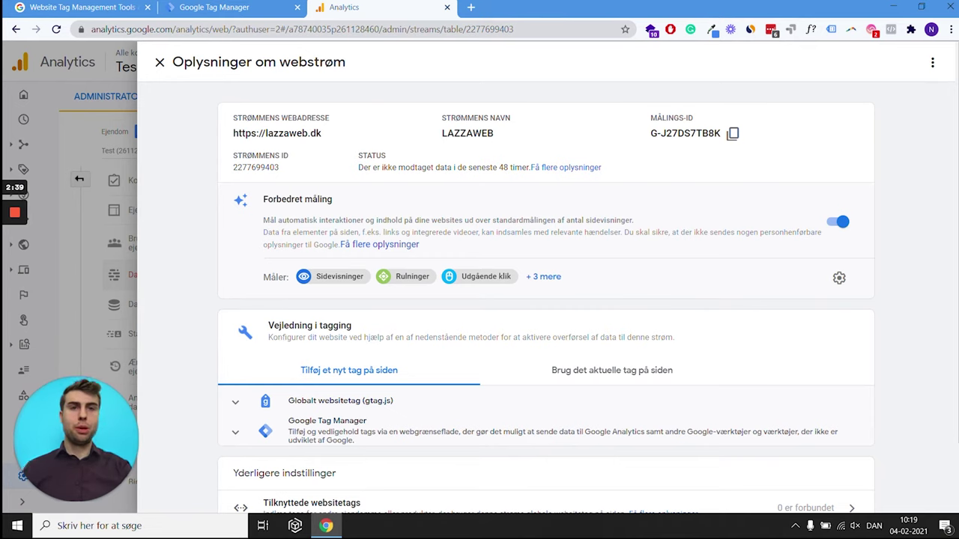
Copy the stream's measurement ID, and start a new tag named gA4 in Google Tag Manager.
{"action": "left_click", "coordinate": [732, 135]}
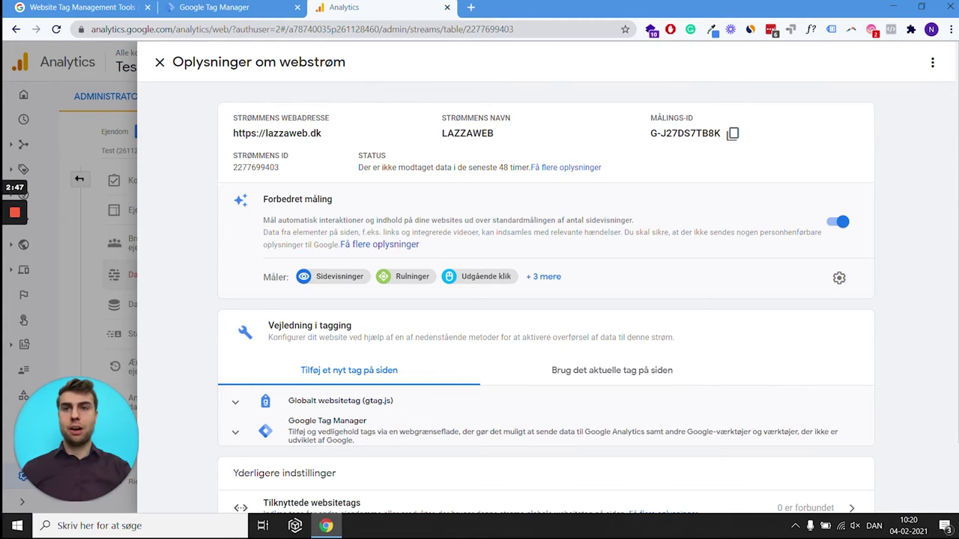
{"action": "left_click", "coordinate": [258, 13]}
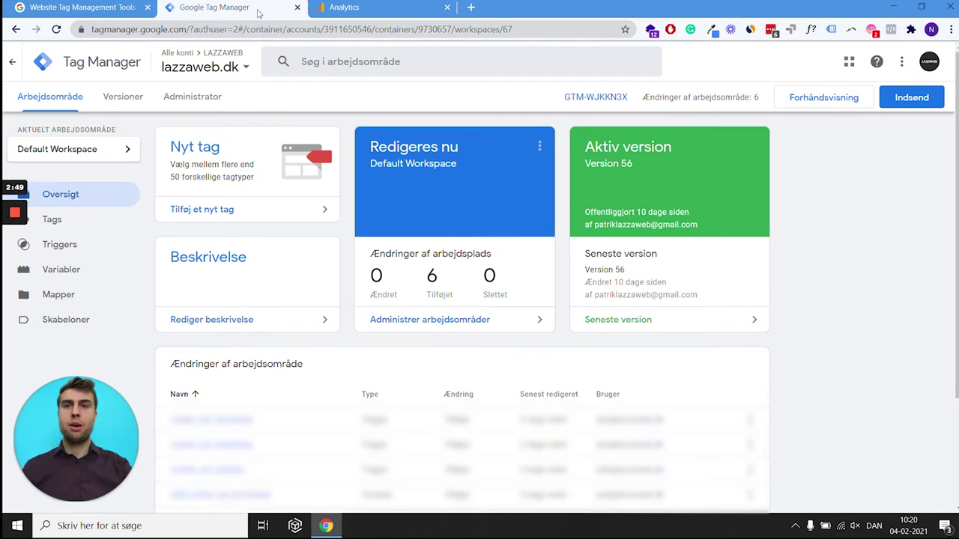
{"action": "left_click", "coordinate": [242, 179]}
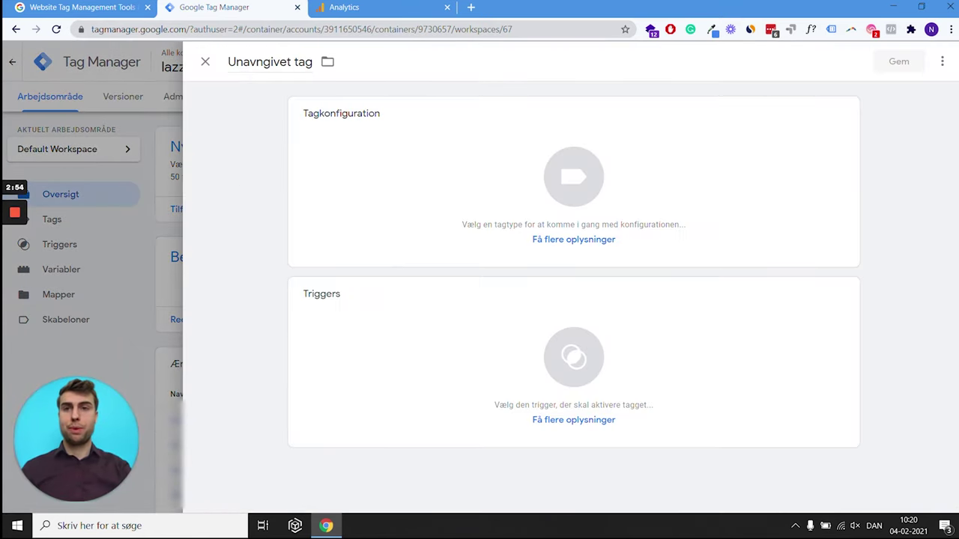
{"action": "left_click", "coordinate": [304, 62]}
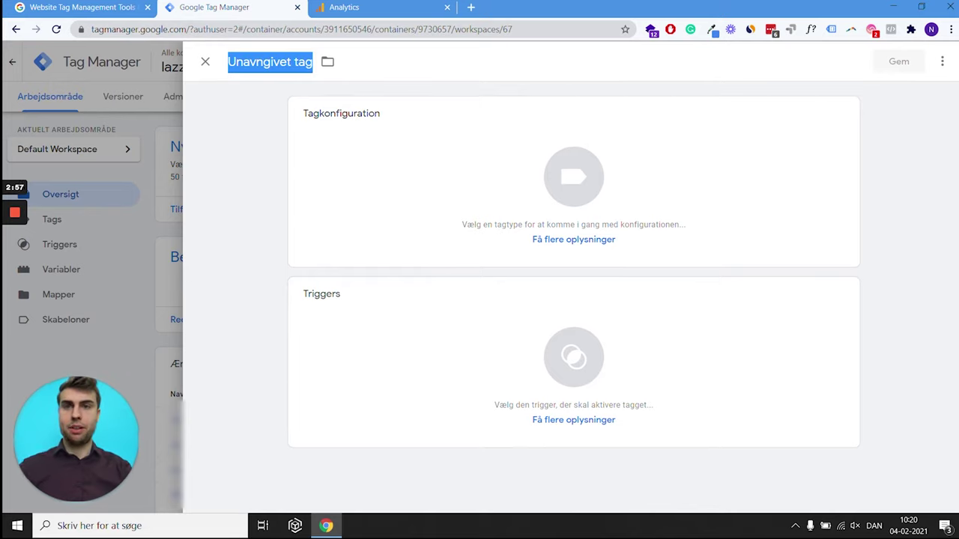
{"action": "type", "text": "gA4"}
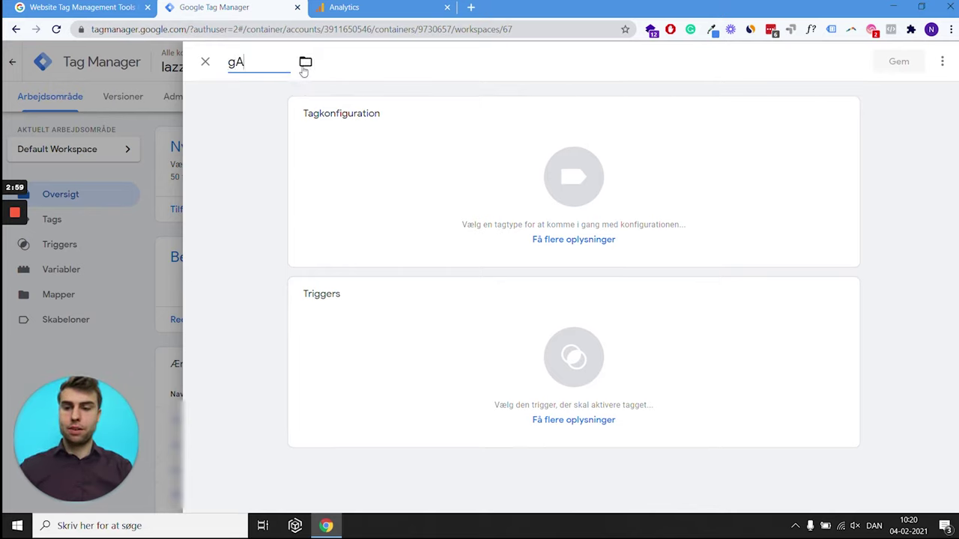
Set the tag type to Google Analytics: GA4-konfiguration and paste the copied measurement ID into it.
{"action": "left_click", "coordinate": [588, 185]}
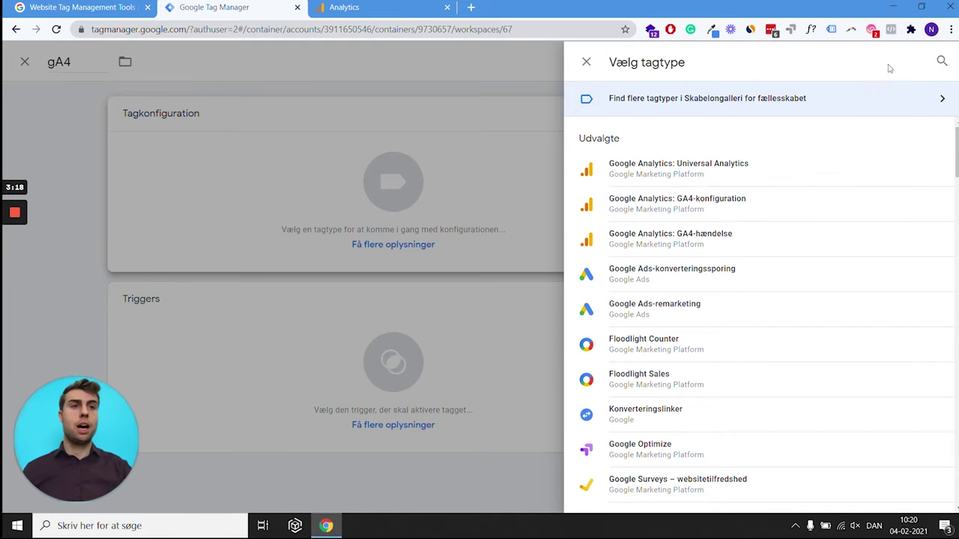
{"action": "left_click", "coordinate": [662, 204]}
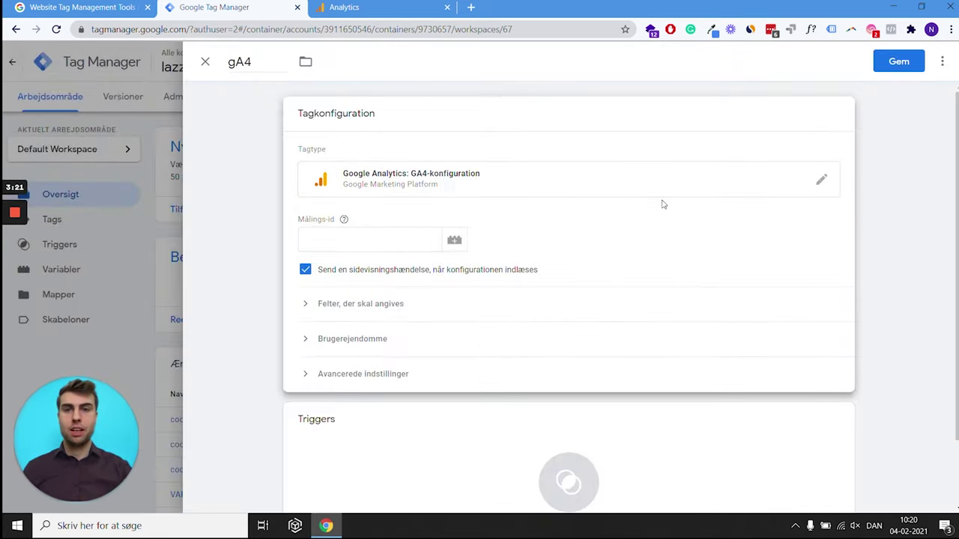
{"action": "left_click", "coordinate": [374, 240]}
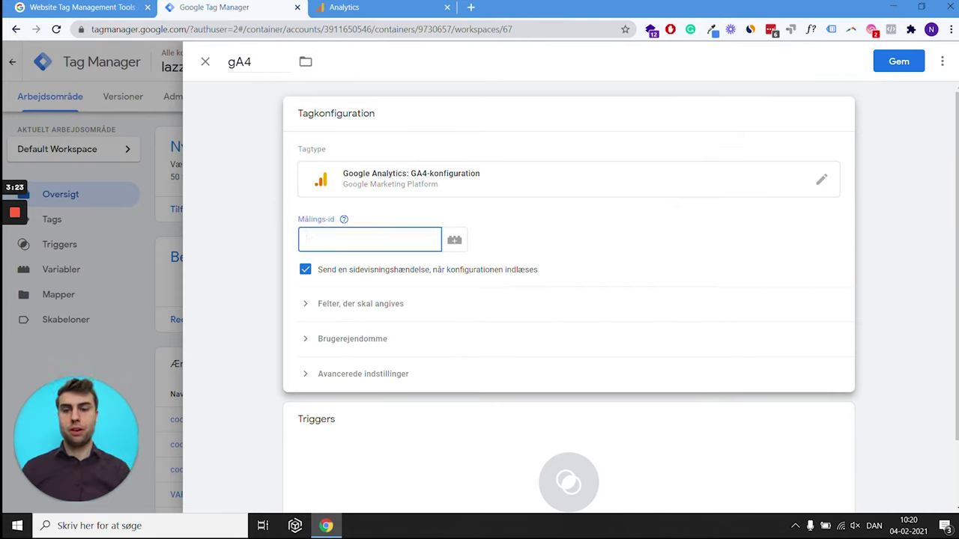
{"action": "key", "text": "ctrl+v"}
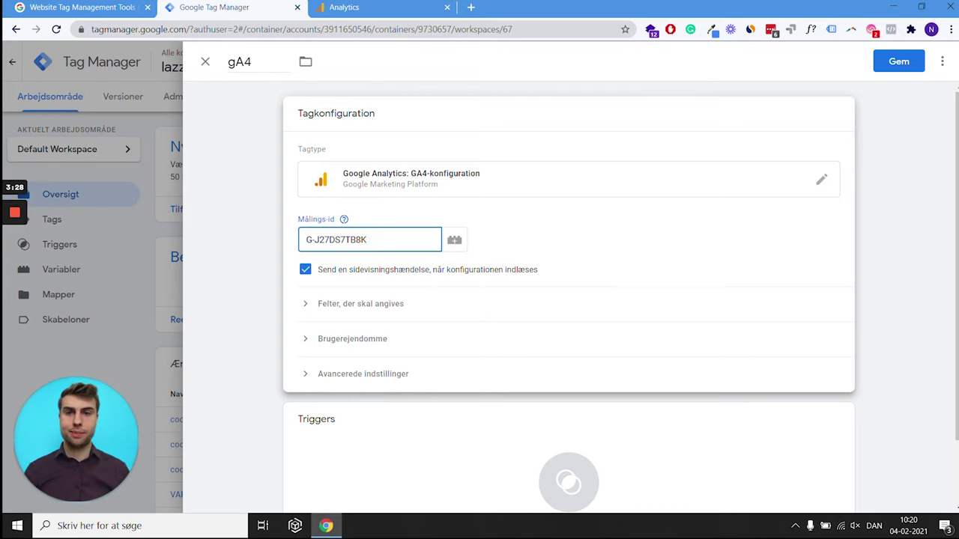
{"action": "left_click", "coordinate": [593, 232]}
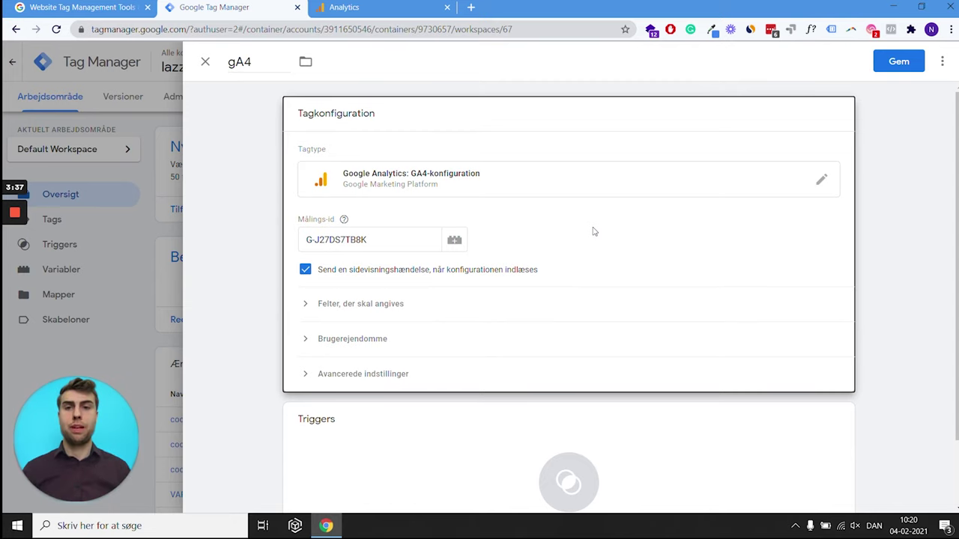
Assign the All Pages trigger to the gA4 tag and save the tag.
{"action": "scroll", "coordinate": [592, 232], "scroll_direction": "down", "scroll_amount": 1}
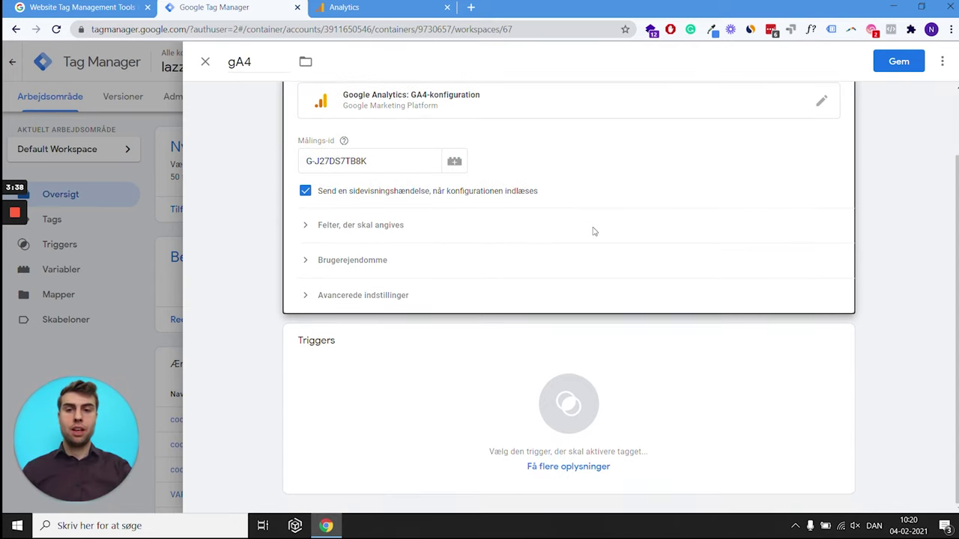
{"action": "left_click", "coordinate": [553, 401]}
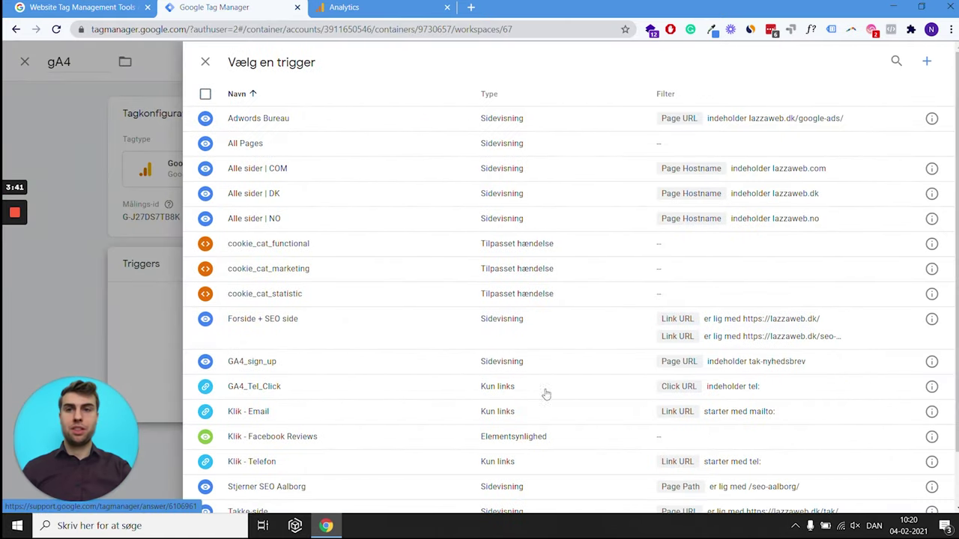
{"action": "left_click", "coordinate": [246, 144]}
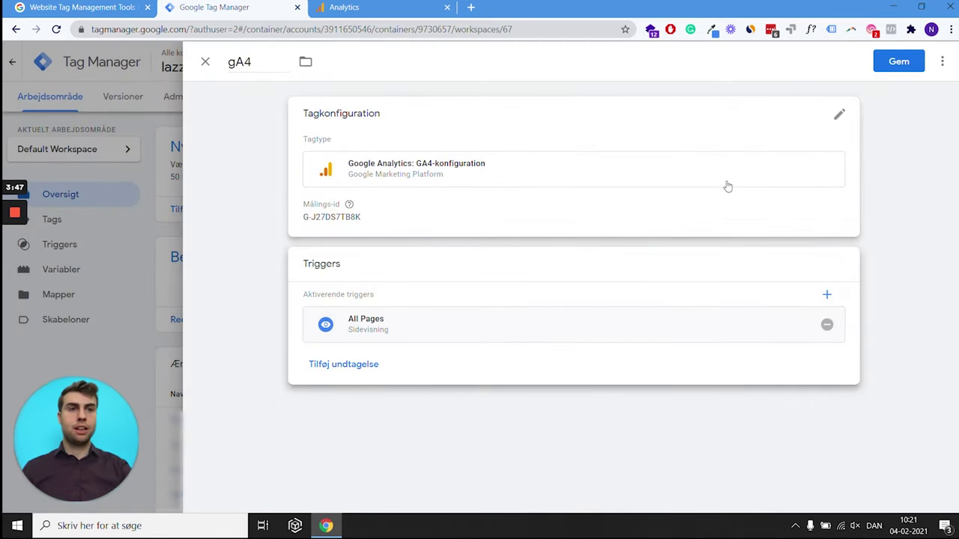
{"action": "left_click", "coordinate": [898, 61]}
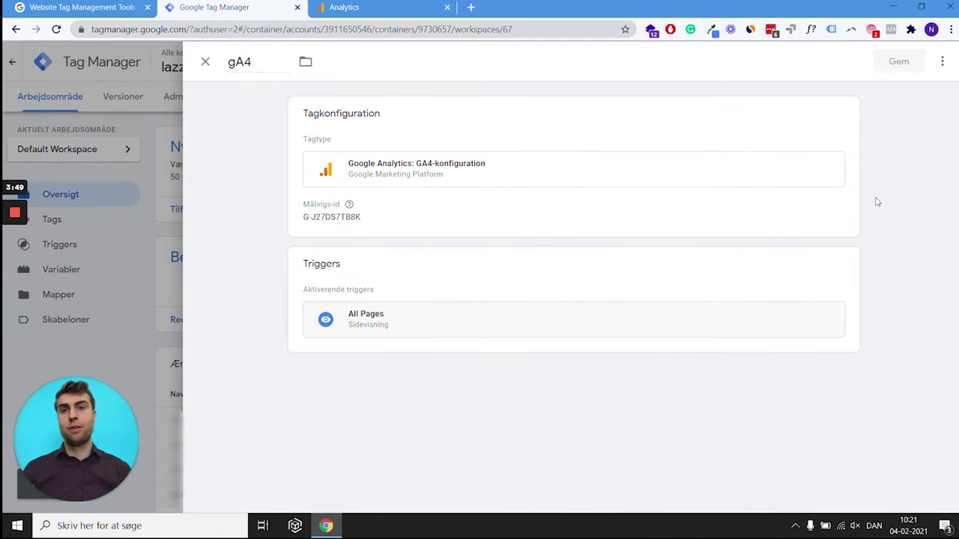